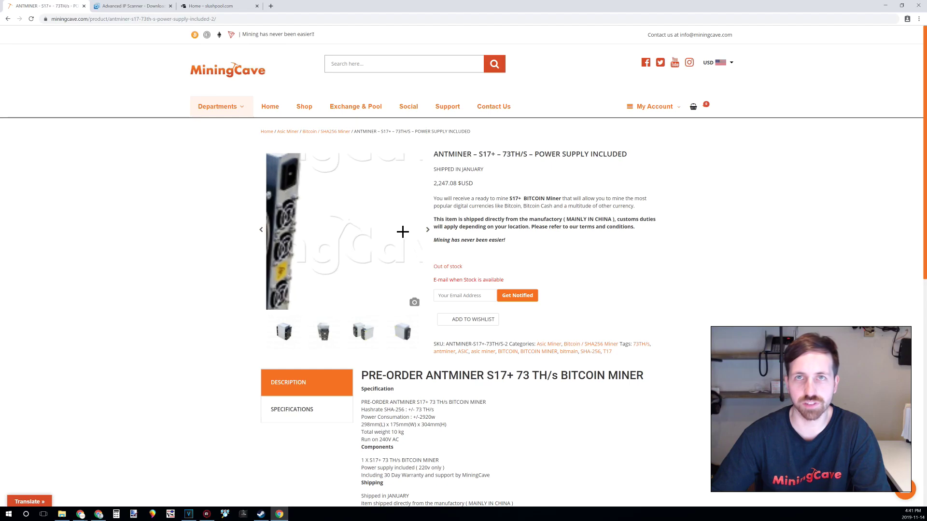
# Scan the local network in Advanced IP Scanner and filter the results for 'antminer'.
pyautogui.click(124, 10)
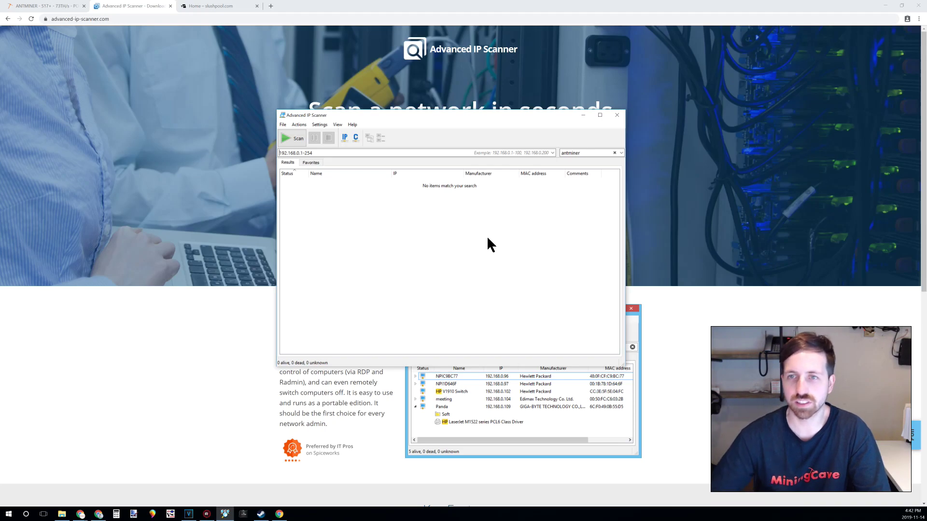
pyautogui.click(294, 138)
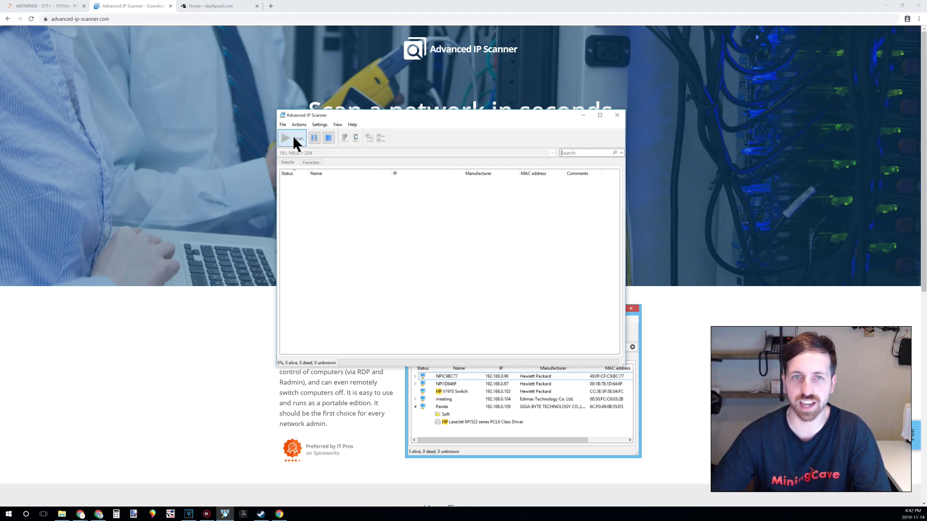
pyautogui.click(575, 153)
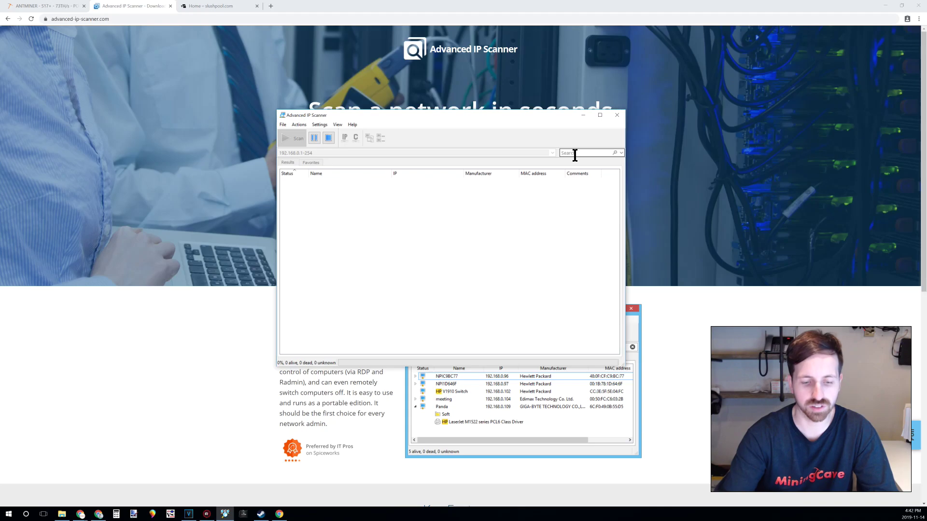
pyautogui.write('antminer')
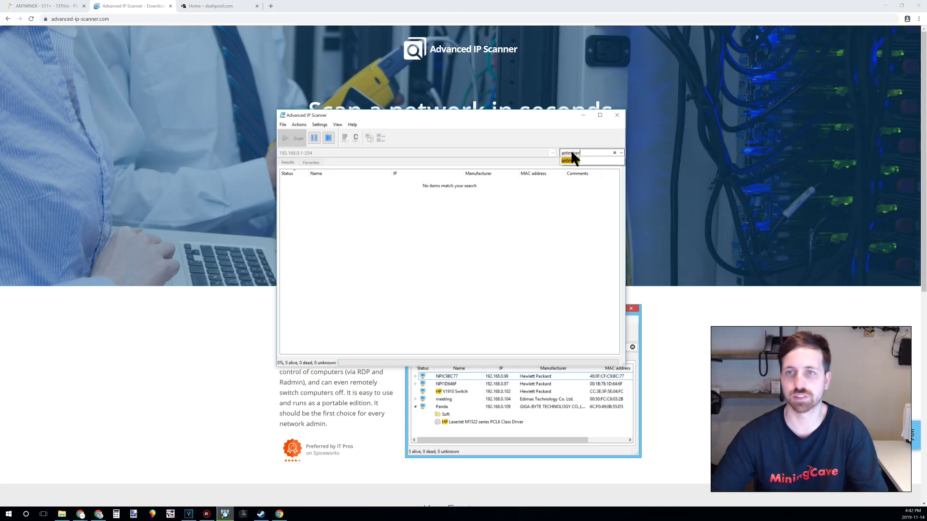
pyautogui.press('Return')
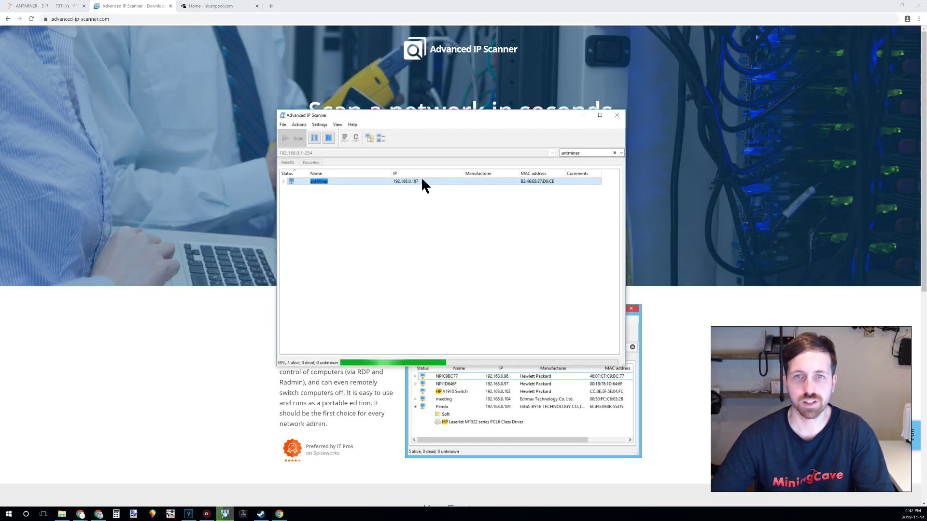
# Copy the antMiner device's IP address, 192.168.0.187.
pyautogui.rightClick(422, 180)
pyautogui.moveTo(444, 209)
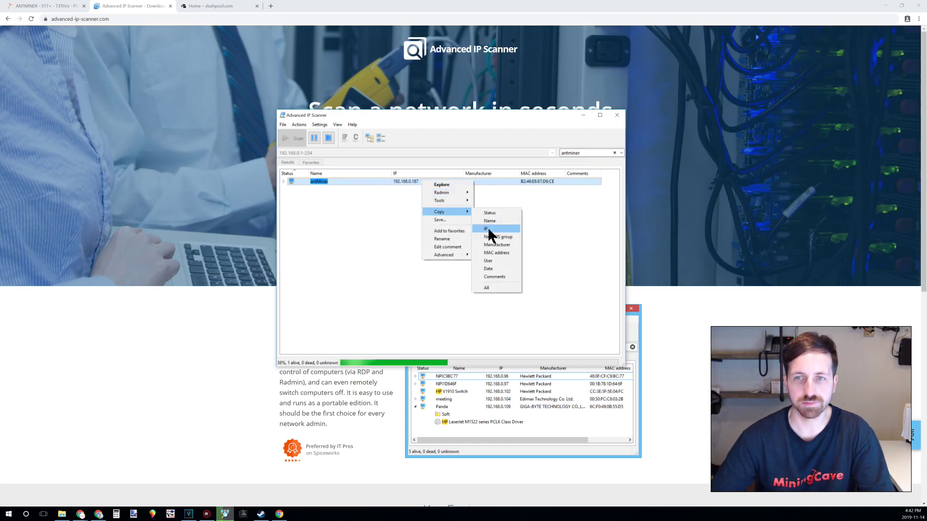
pyautogui.click(488, 228)
# Load the miner's web interface at 192.168.0.187 in a new browser tab.
pyautogui.click(270, 6)
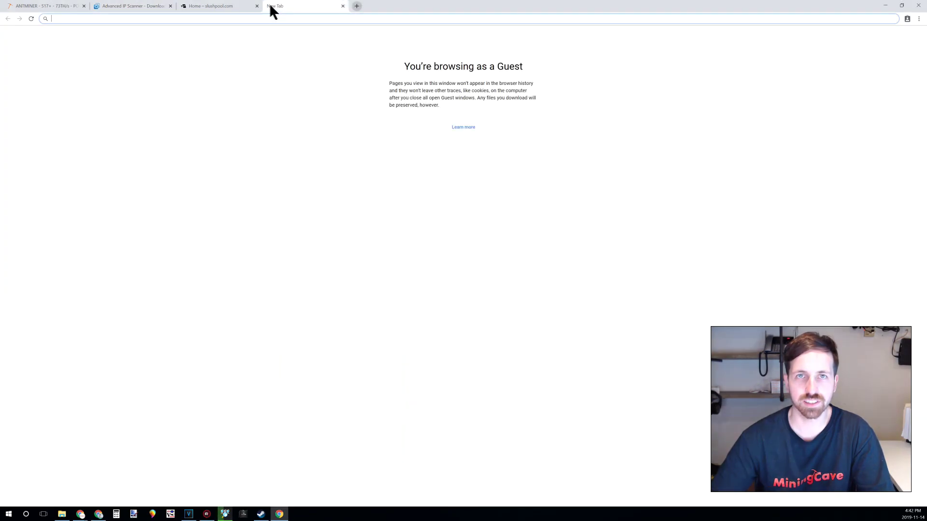
pyautogui.write('192.168.0.187')
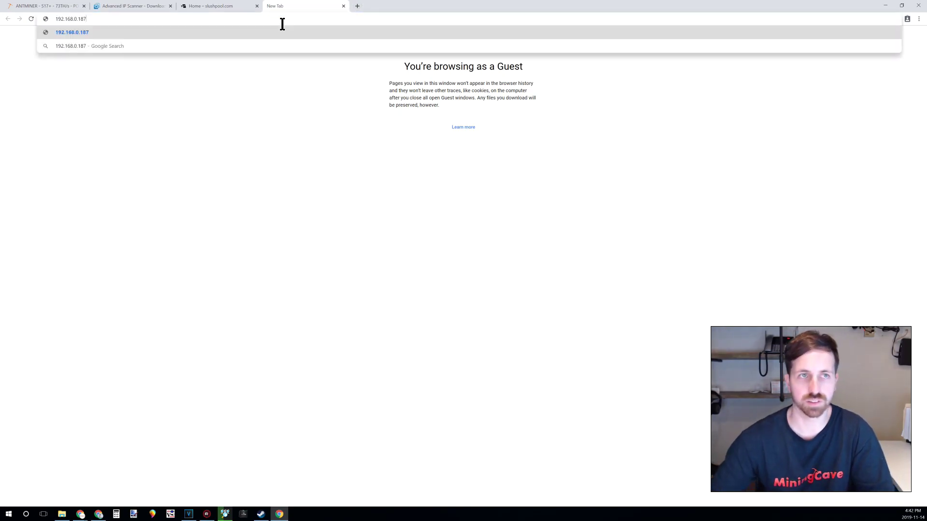
pyautogui.press('Return')
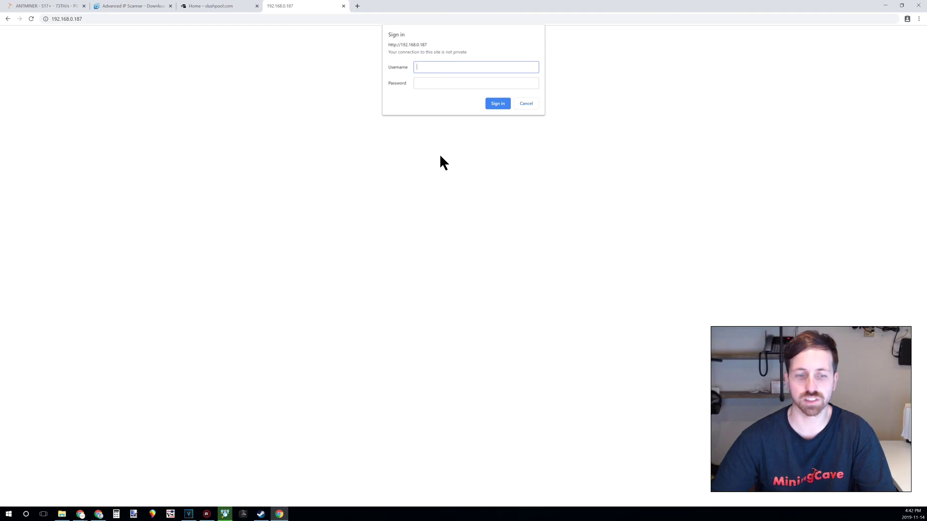
# Sign in with the default credentials and go to the Miner Configuration page.
pyautogui.write('root')
pyautogui.press('Tab')
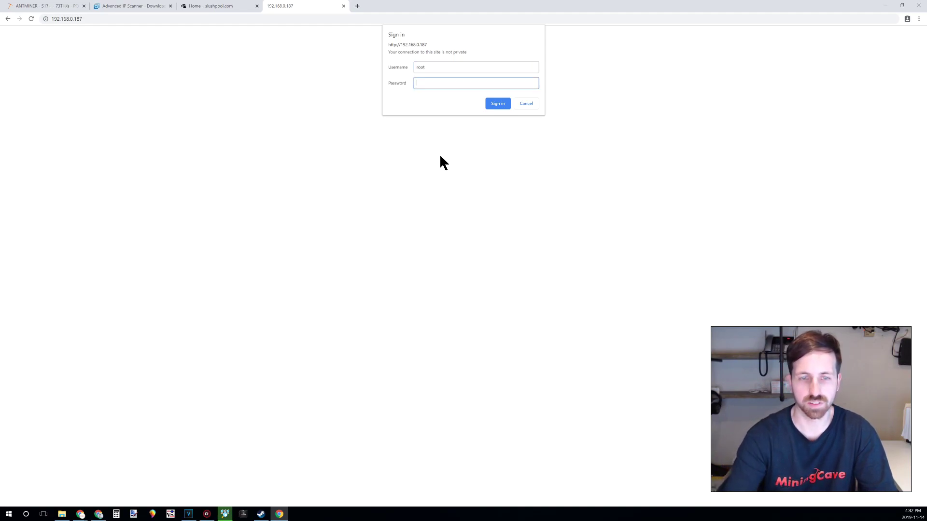
pyautogui.write('root')
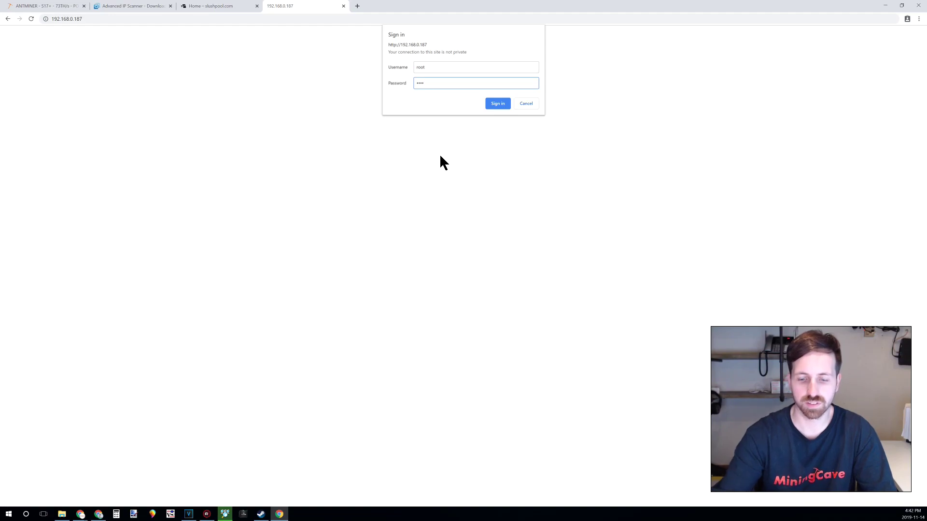
pyautogui.press('Return')
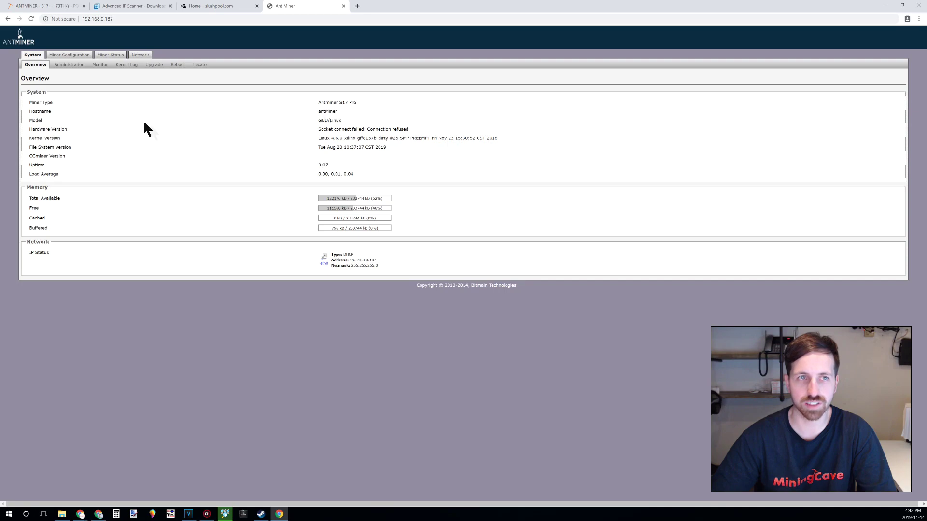
pyautogui.click(76, 55)
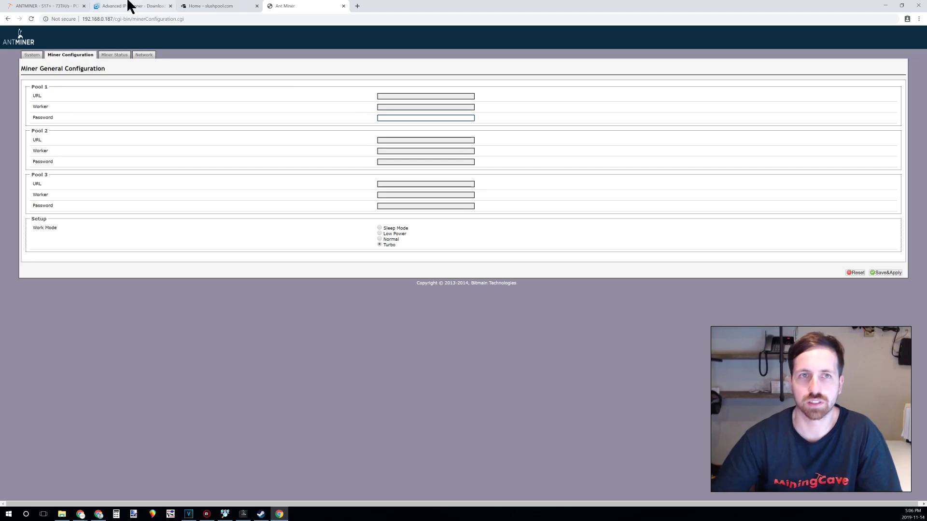
# Log in to the existing Slush Pool account on slushpool.com.
pyautogui.click(198, 6)
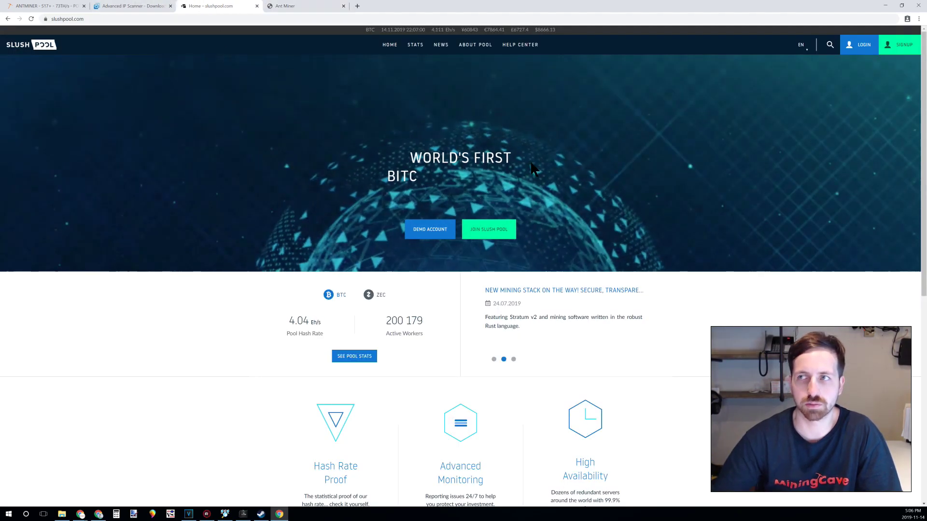
pyautogui.click(901, 48)
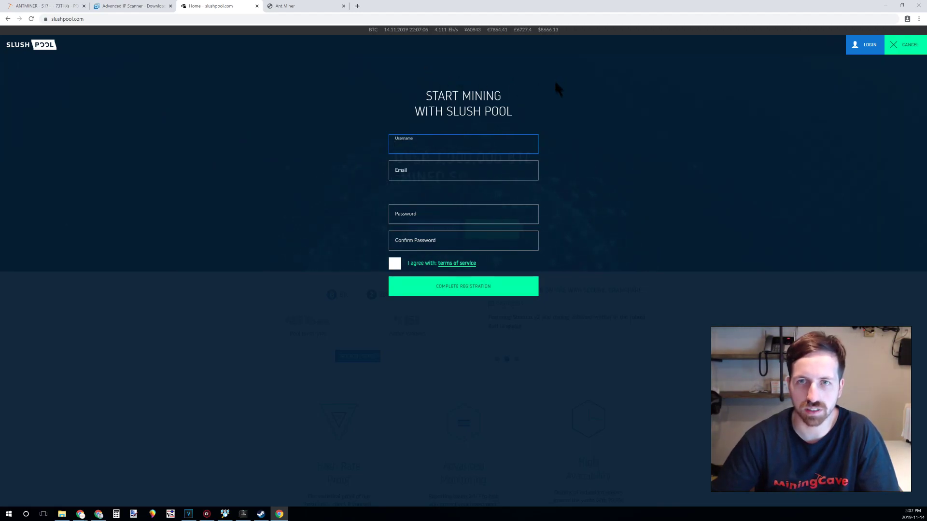
pyautogui.click(859, 45)
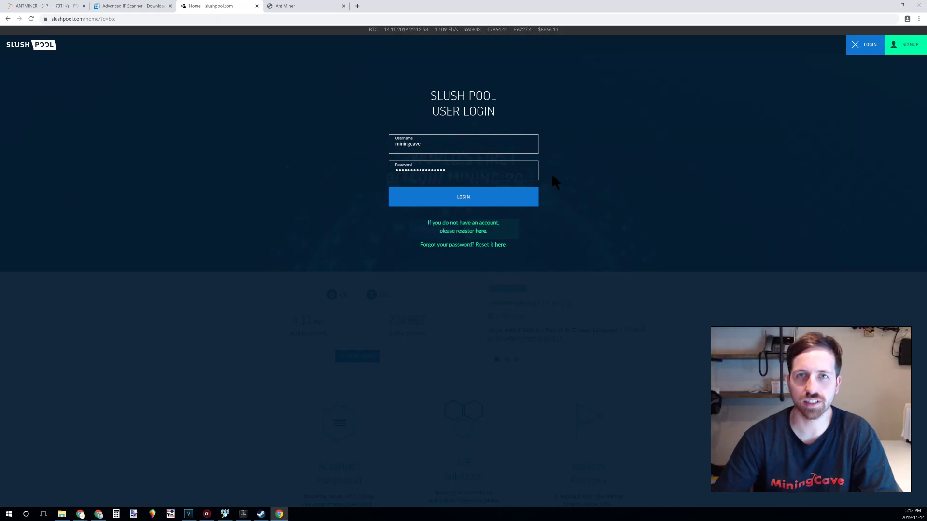
pyautogui.click(476, 196)
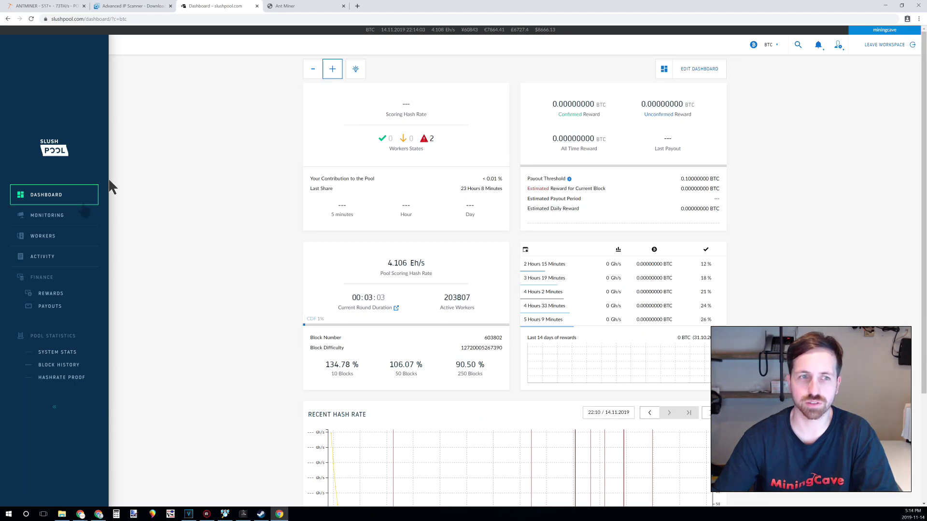
# Create a new Slush Pool worker named miner01.
pyautogui.click(56, 240)
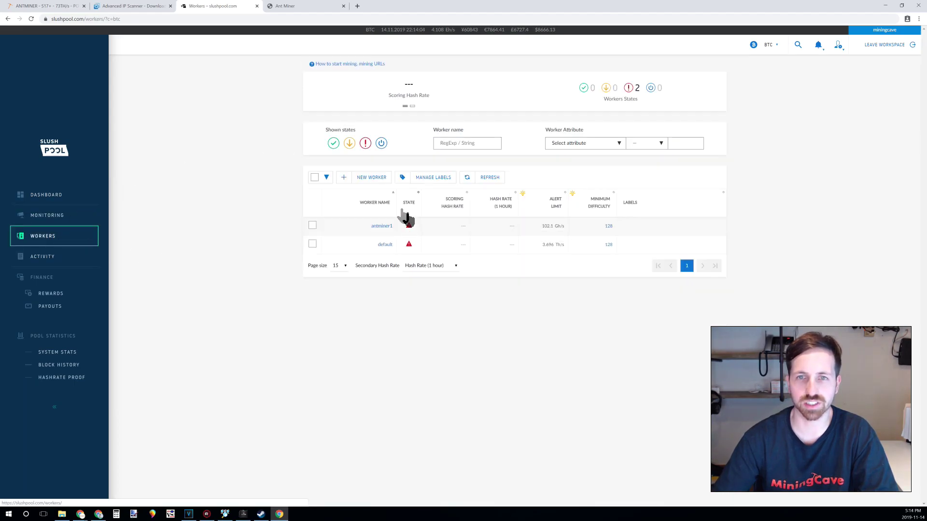
pyautogui.click(367, 177)
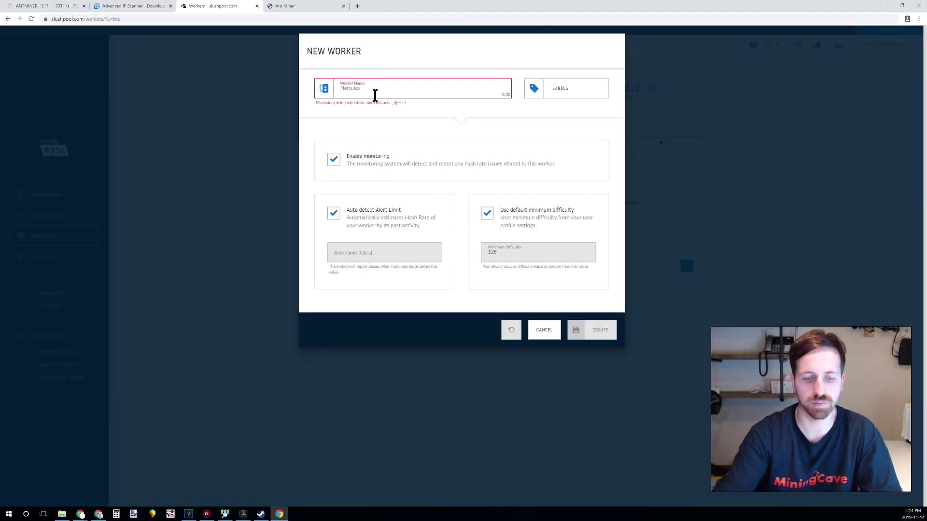
pyautogui.write('miner01')
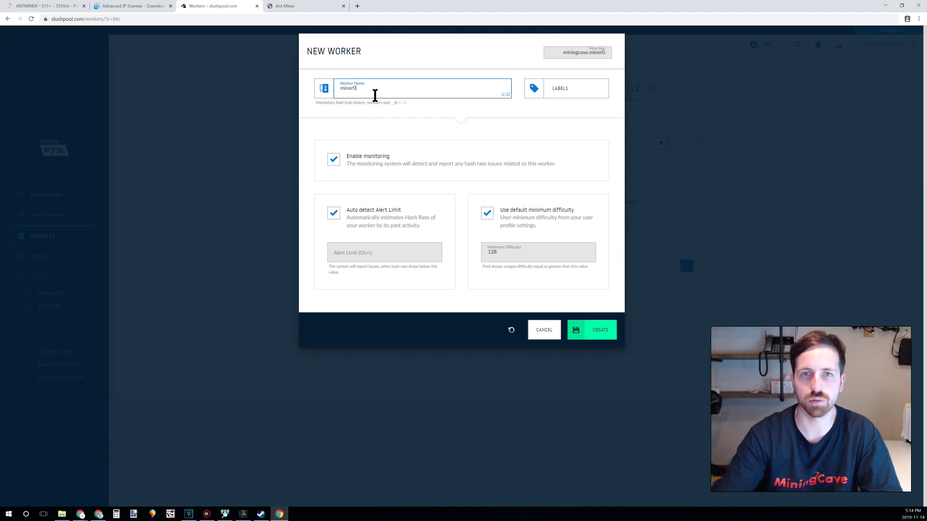
pyautogui.click(594, 333)
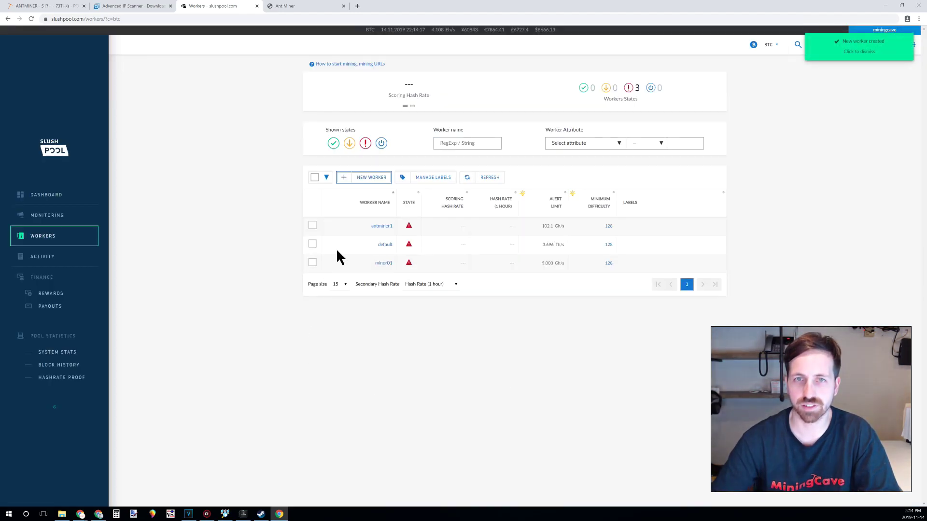
# Select the USA East Coast URL stratum+tcp://us-east.stratum.slushpool.com:3333 in the mining URL help.
pyautogui.click(348, 67)
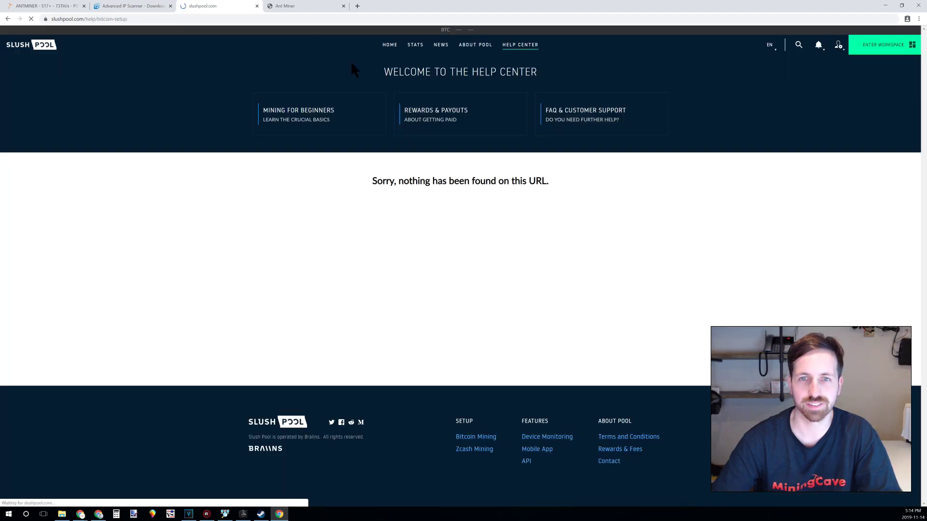
pyautogui.scroll(-3, 351, 65)
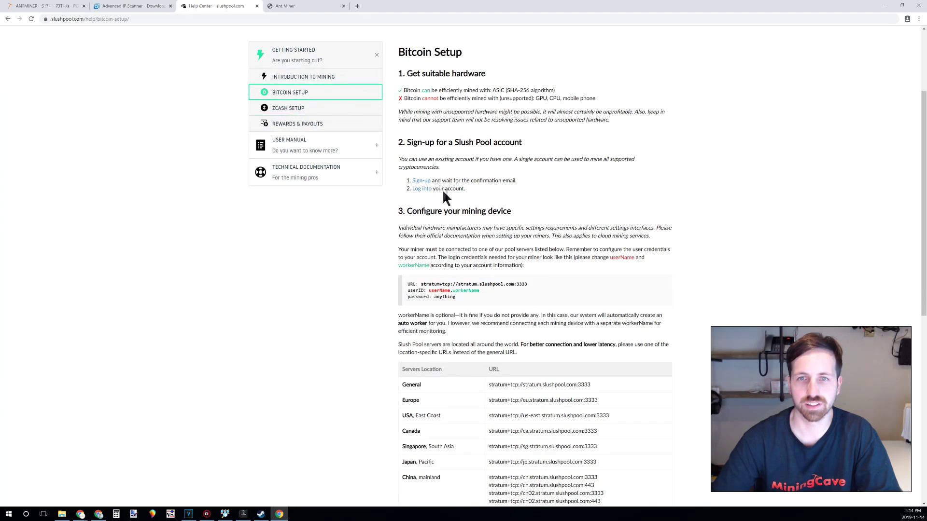
pyautogui.scroll(-1, 449, 203)
pyautogui.scroll(-3, 449, 204)
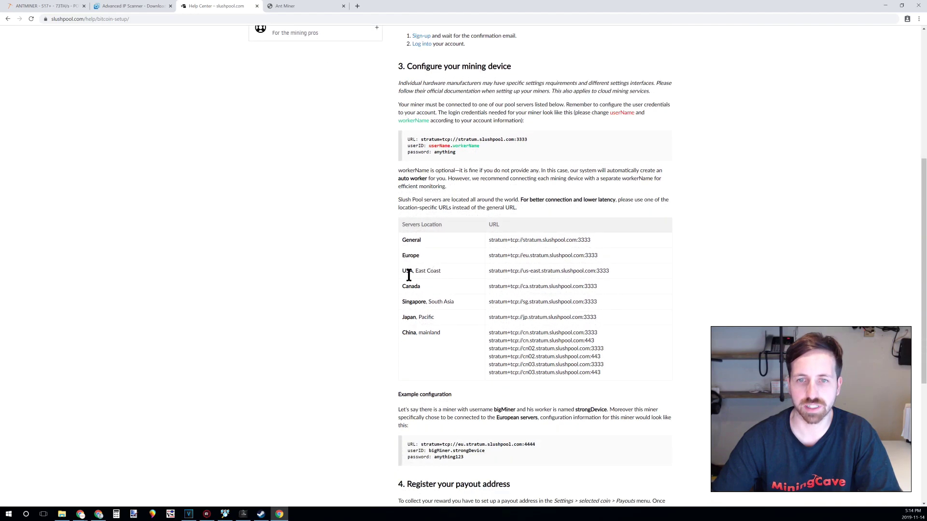
pyautogui.moveTo(412, 275); pyautogui.dragTo(440, 273)
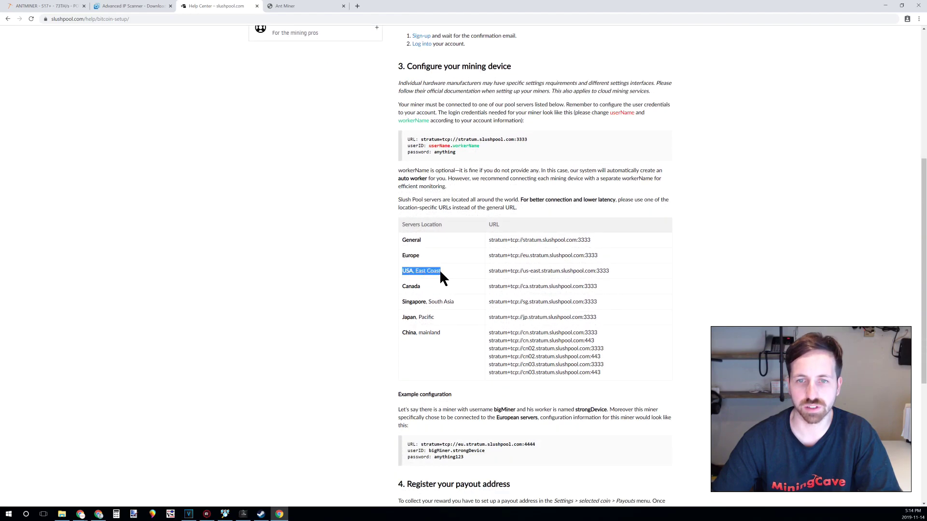
pyautogui.tripleClick(518, 273)
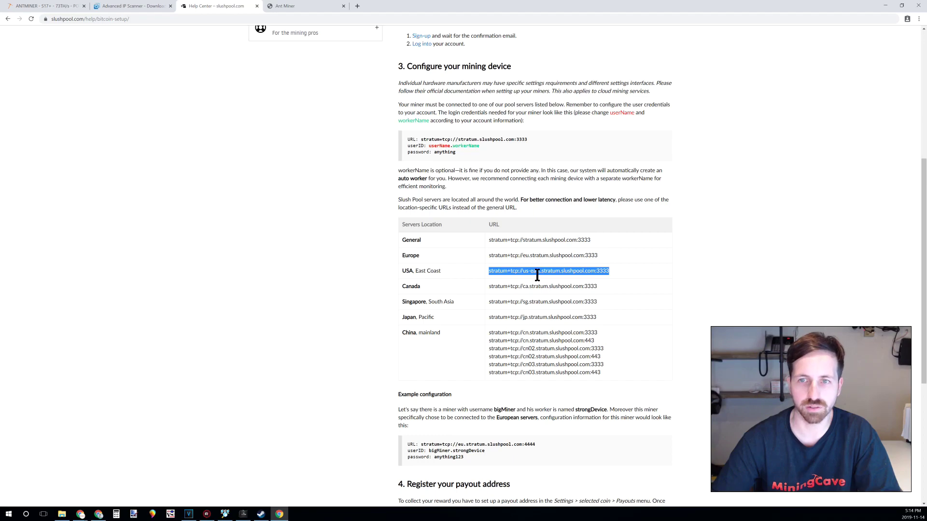
pyautogui.rightClick(537, 274)
# Paste the us-east Slush Pool stratum URL into the Pool 1 URL field.
pyautogui.click(550, 278)
pyautogui.click(304, 5)
pyautogui.click(409, 97)
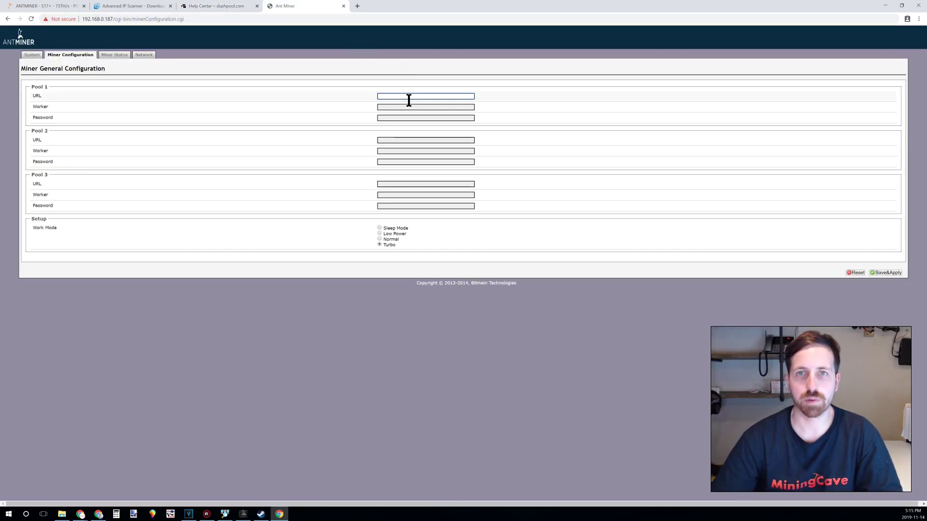
pyautogui.hotkey('ctrl', 'v')
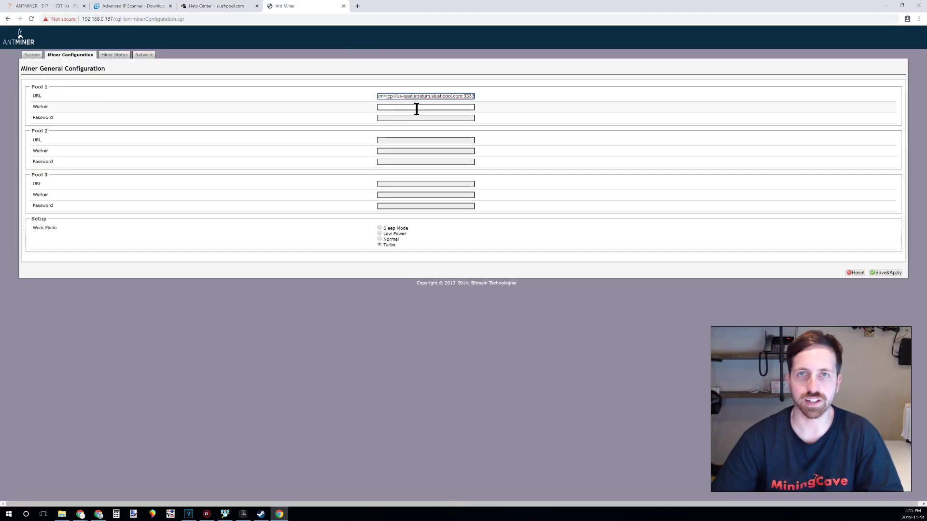
# Set the Pool 1 worker to the account's miner01 worker with a placeholder password, then Save&Apply.
pyautogui.click(415, 107)
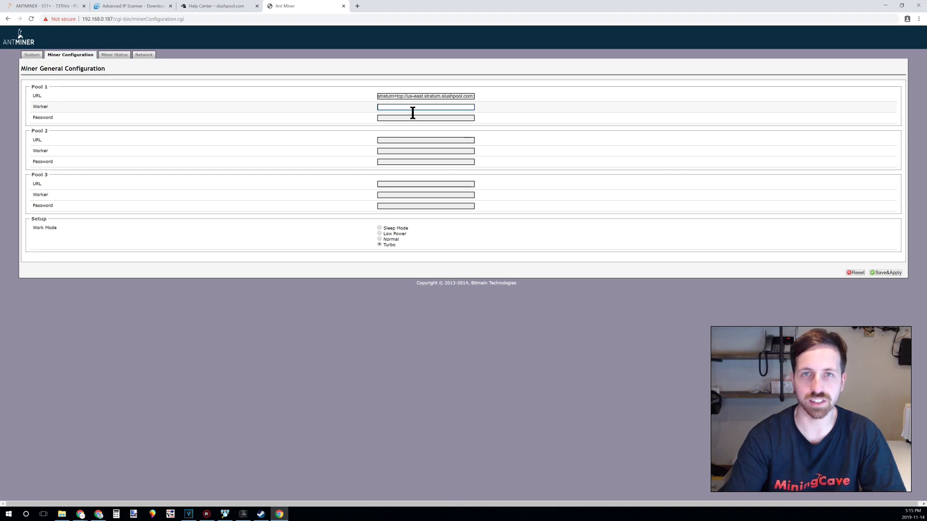
pyautogui.write('iningcave')
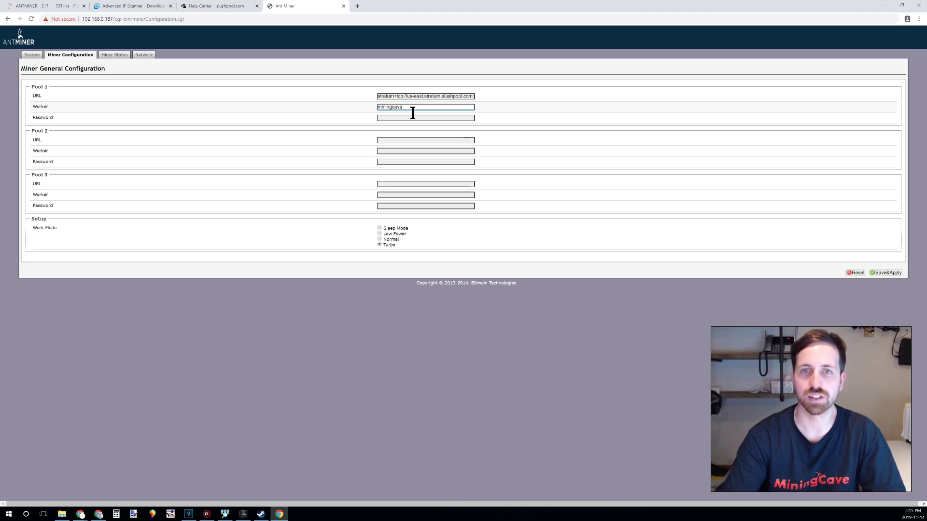
pyautogui.write('.miner0')
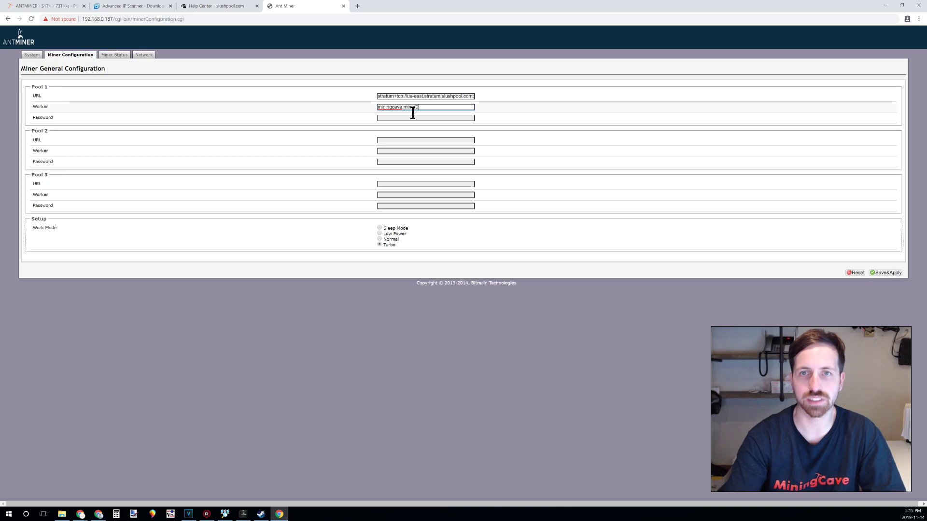
pyautogui.write('1')
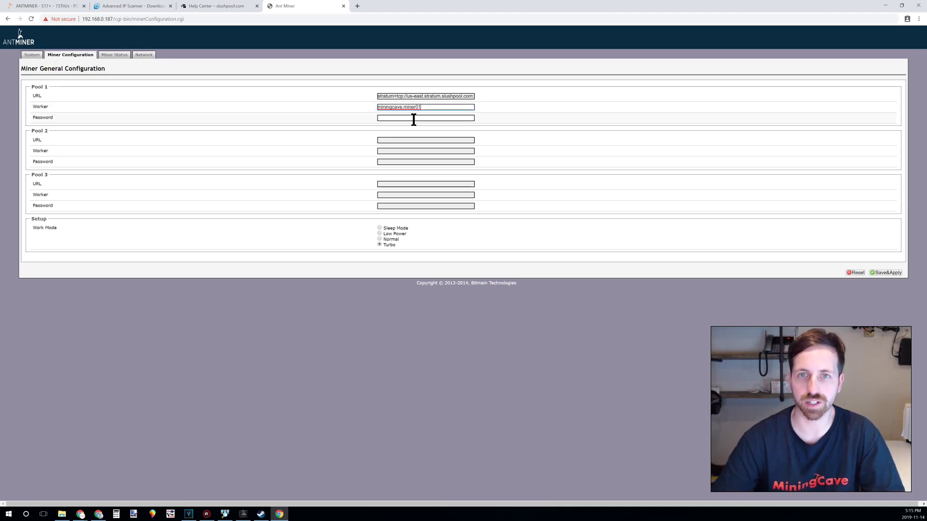
pyautogui.click(413, 120)
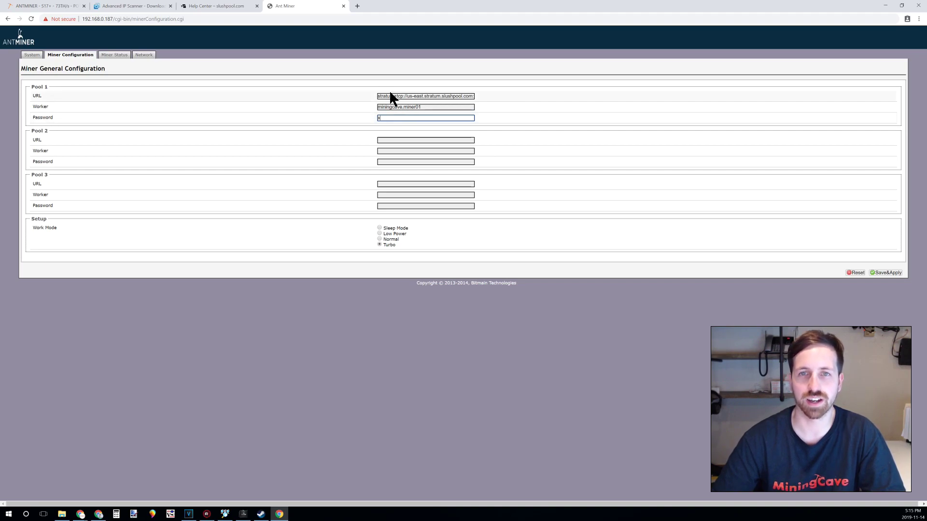
pyautogui.click(890, 273)
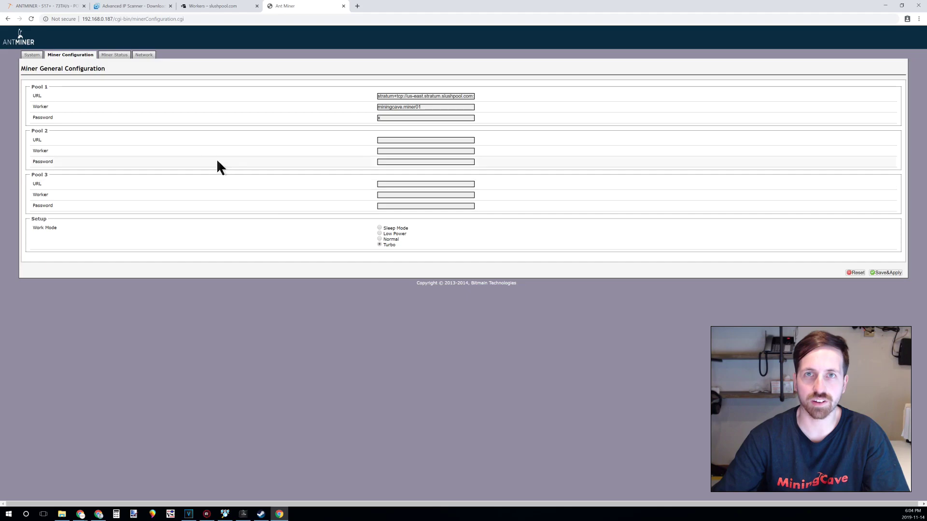
pyautogui.click(120, 56)
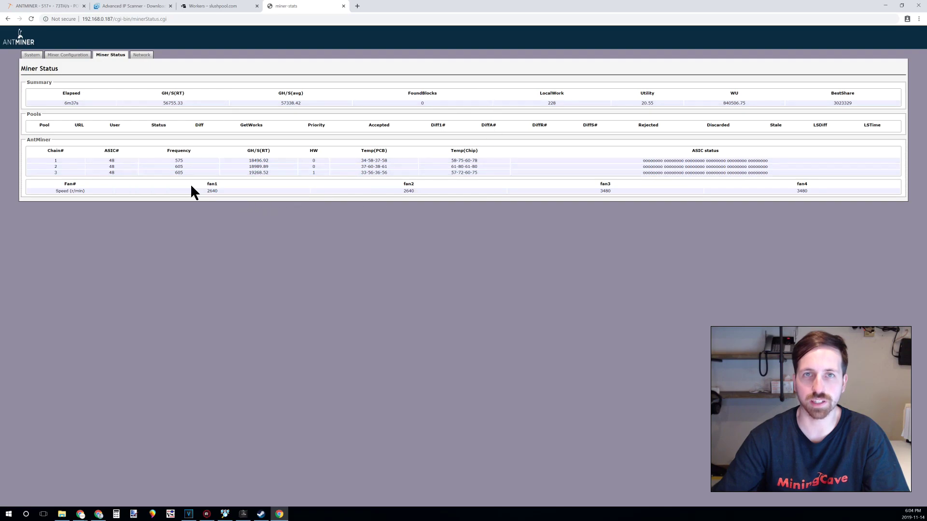
# Highlight the GH/s hash rate, elapsed time, and chain 1's chip/PCB temperatures and ASIC status.
pyautogui.doubleClick(175, 103)
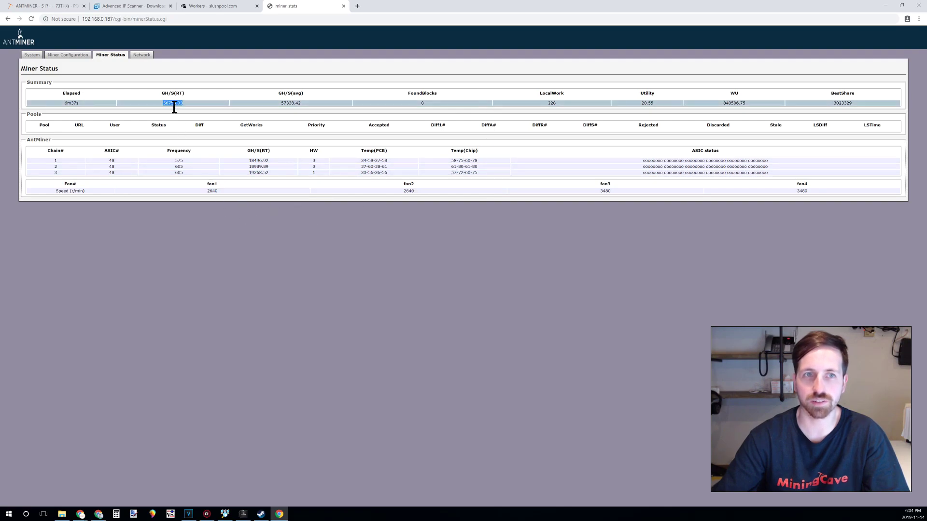
pyautogui.doubleClick(73, 103)
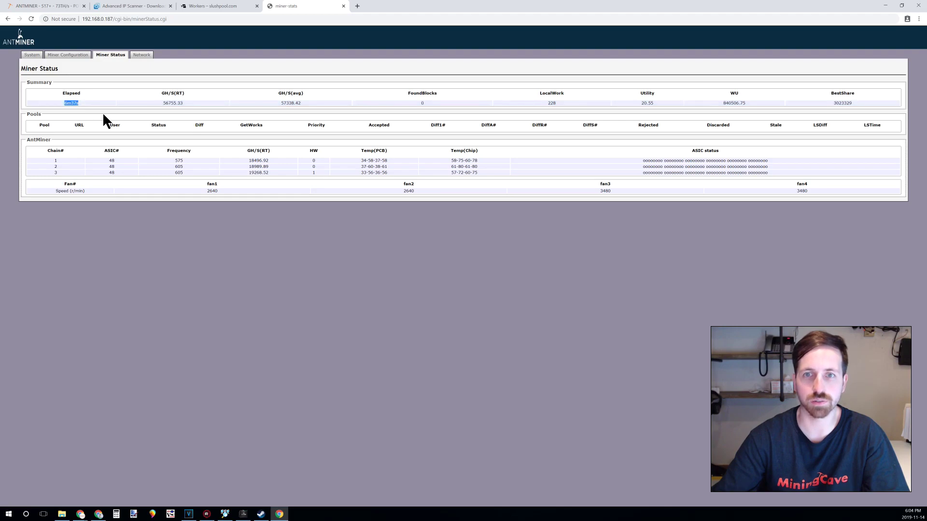
pyautogui.tripleClick(464, 162)
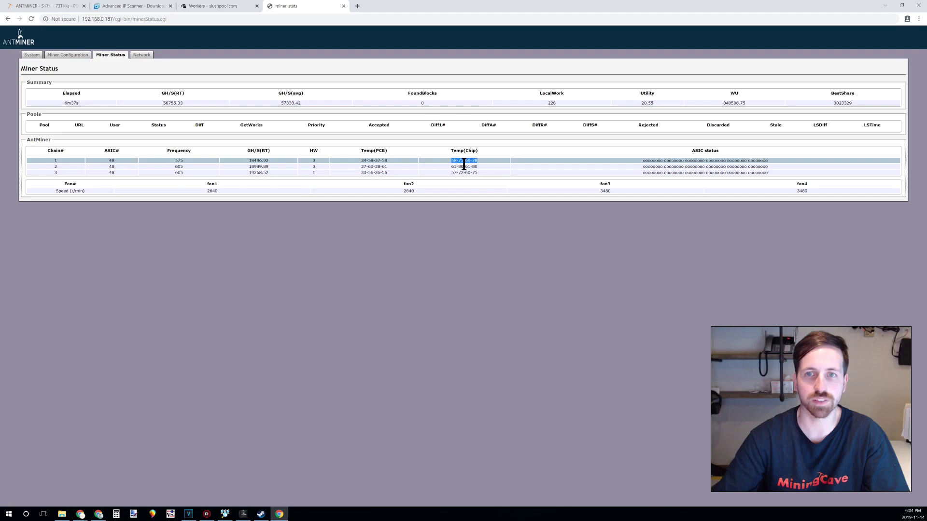
pyautogui.tripleClick(379, 161)
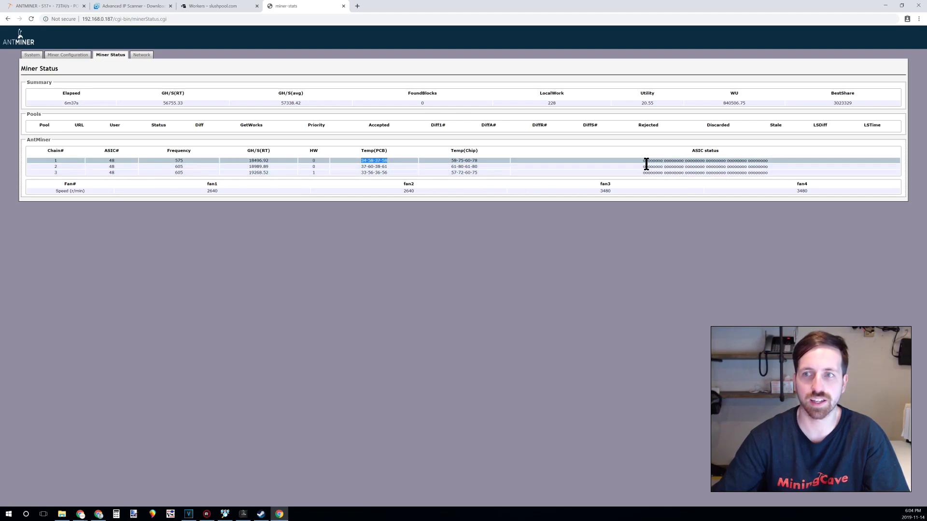
pyautogui.moveTo(645, 163); pyautogui.dragTo(769, 168)
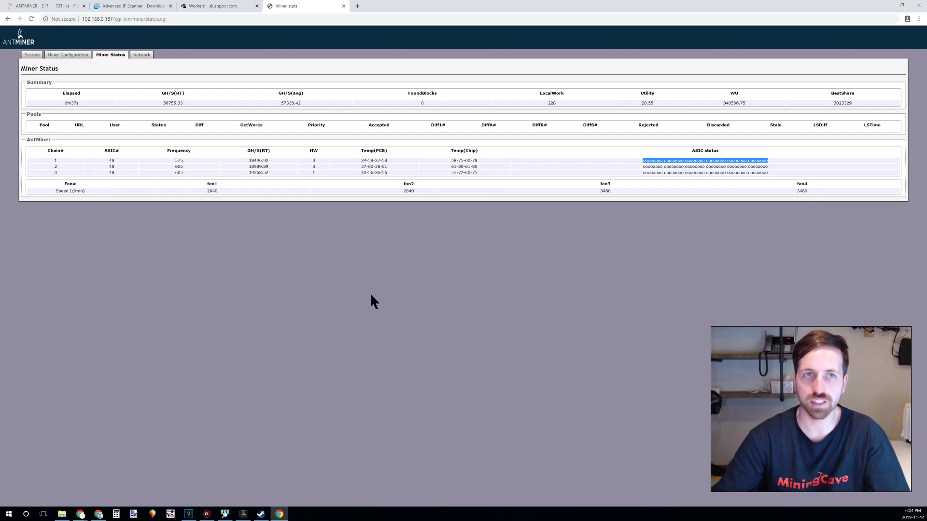
# Refresh the Slush Pool workers list to confirm miner01 is online at 26.80 Th/s.
pyautogui.click(224, 9)
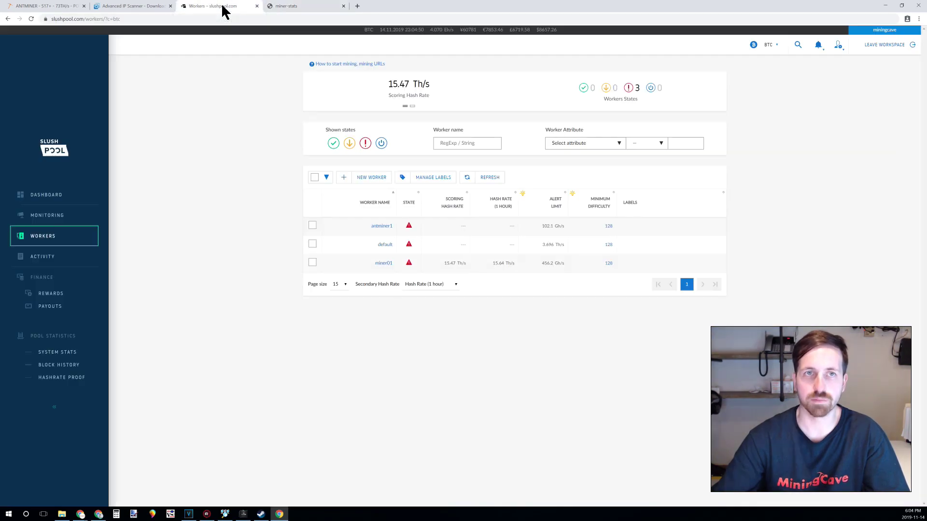
pyautogui.click(67, 240)
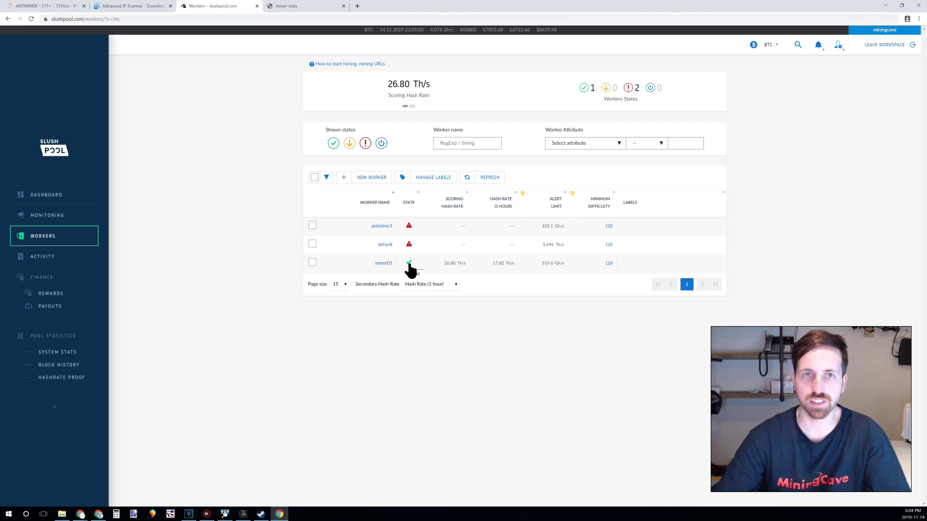
pyautogui.moveTo(334, 248)
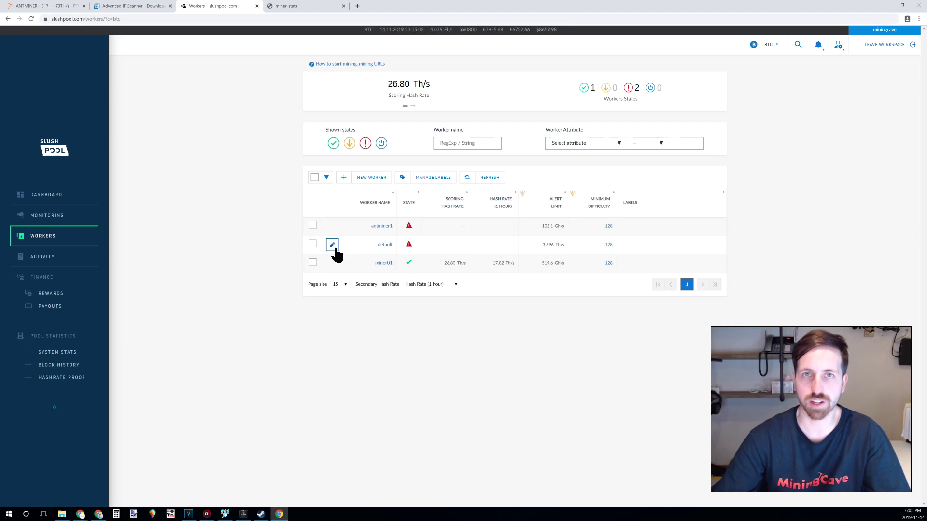
pyautogui.click(48, 7)
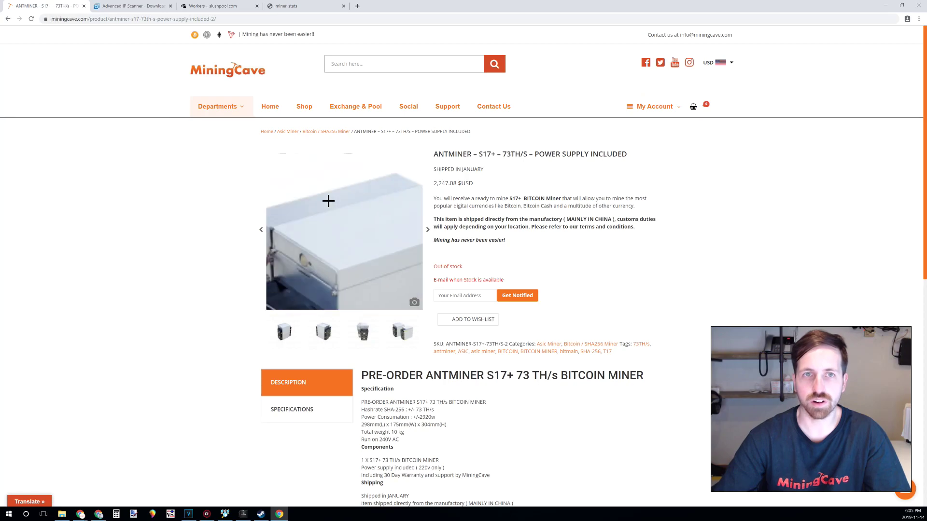